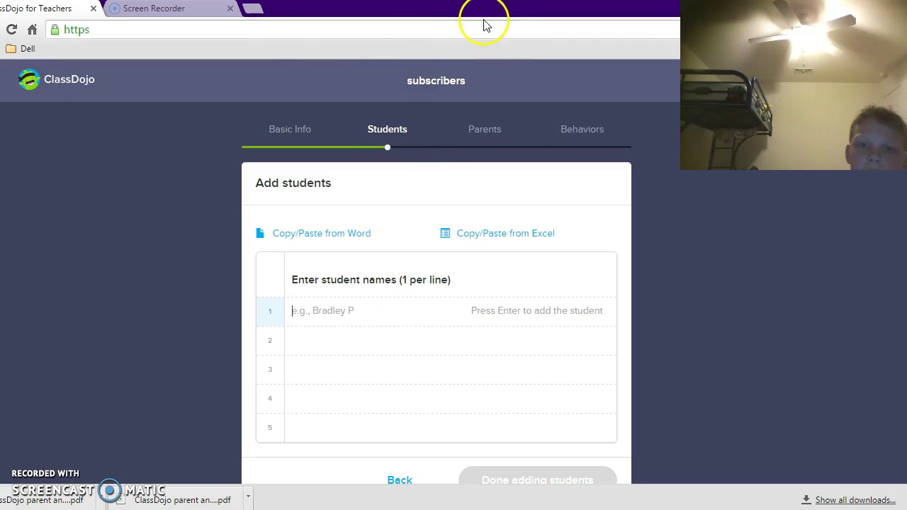
Enter Alessandro Is awesome, Blake and Srmad2u in name rows 1–3 of the roster
left_click(403, 80)
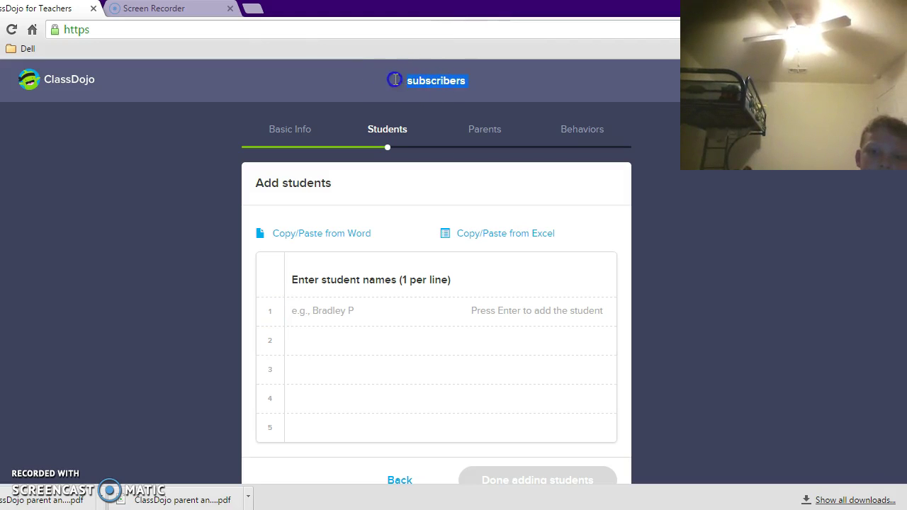
left_click(338, 318)
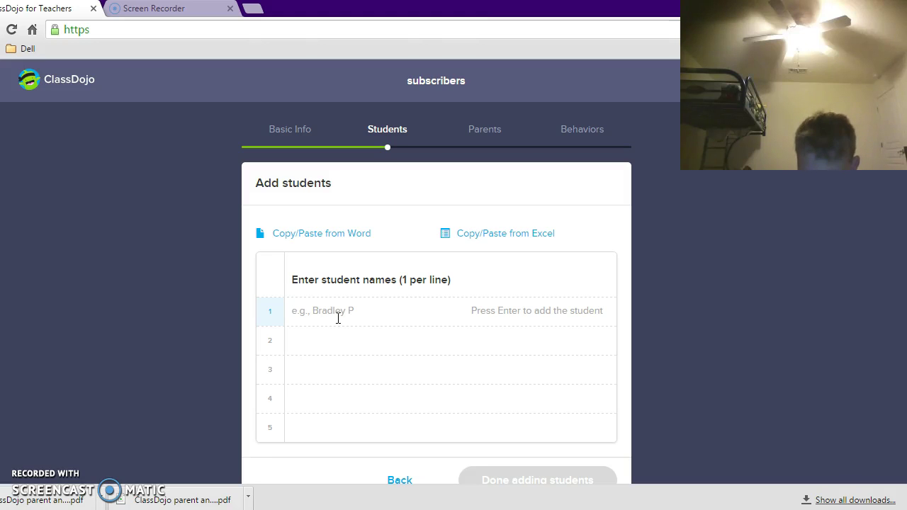
left_click(338, 317)
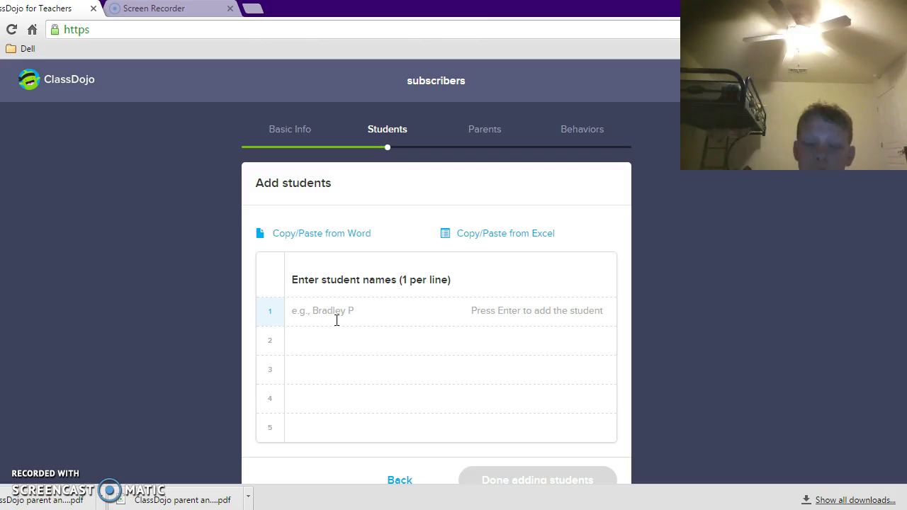
left_click(297, 313)
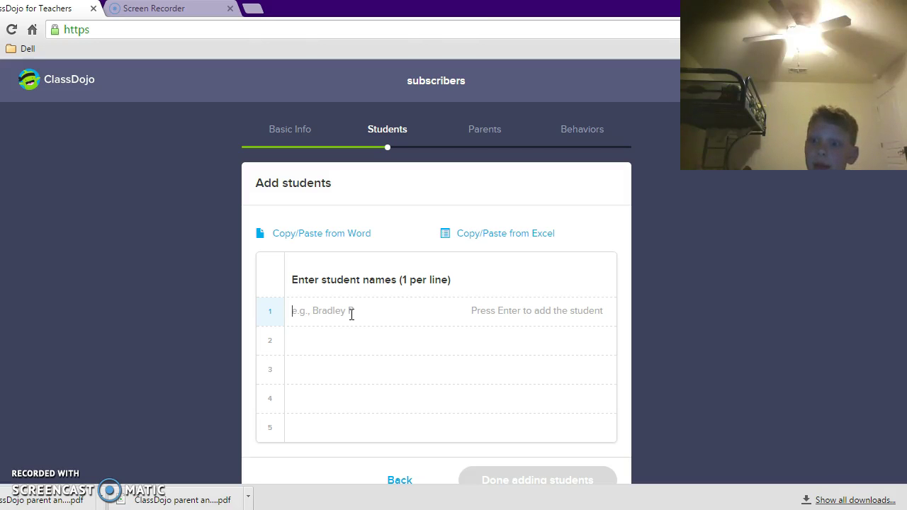
left_click(351, 313)
type("alessandro is awesome")
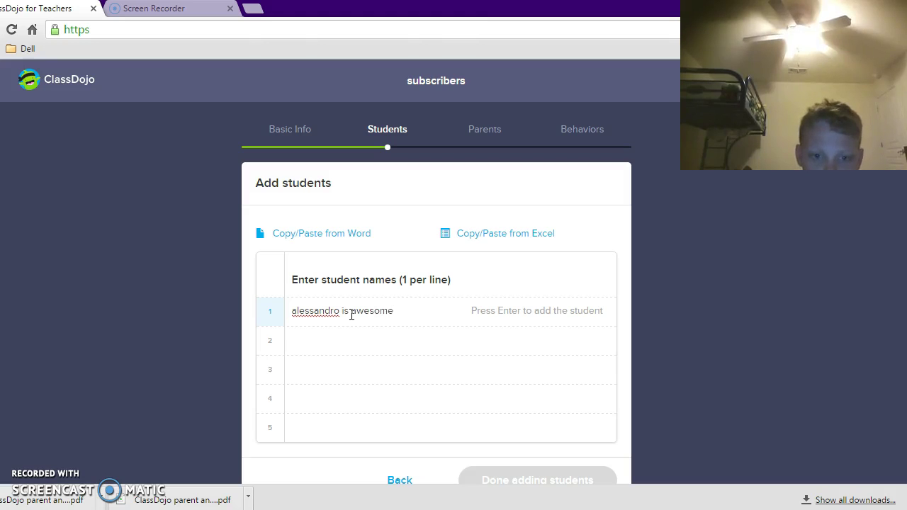
left_click(342, 333)
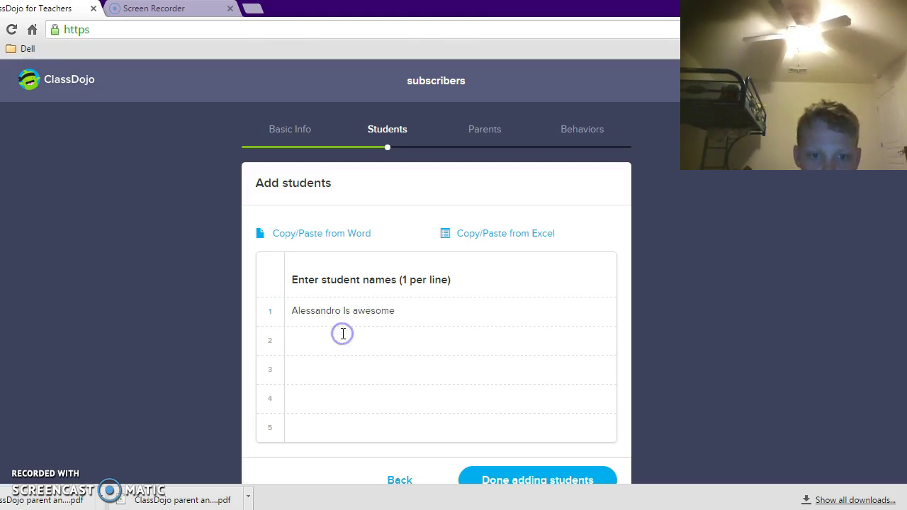
type("blake")
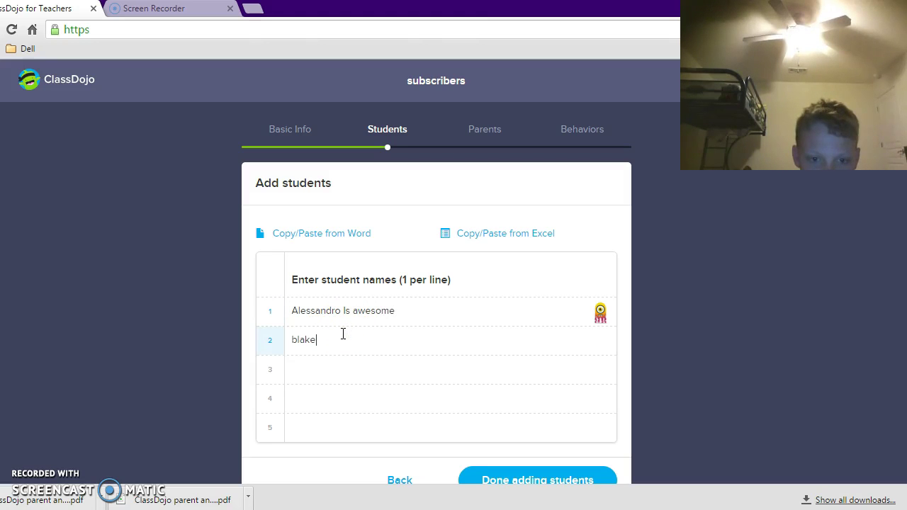
left_click(337, 349)
left_click(316, 360)
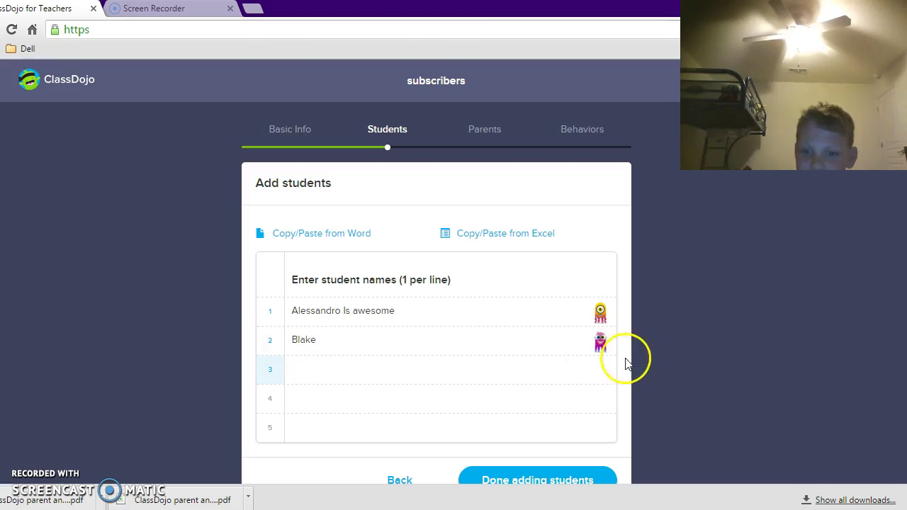
left_click(427, 375)
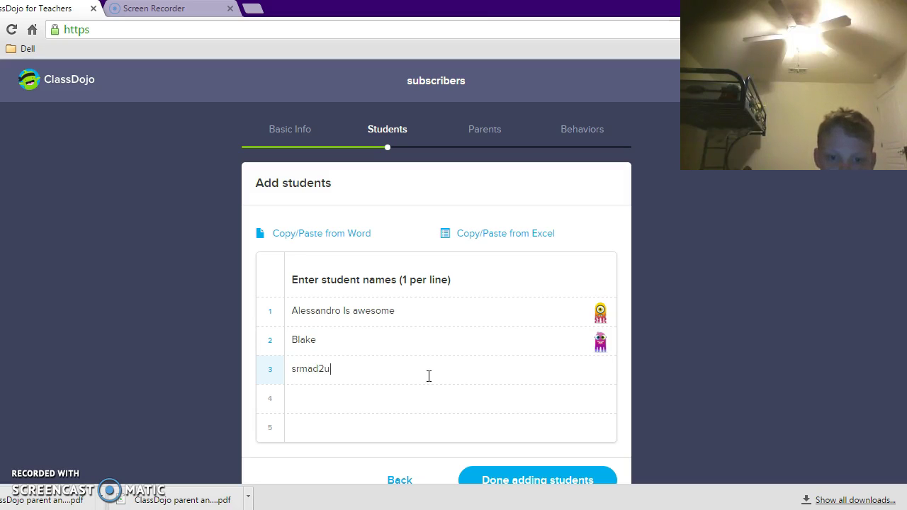
left_click(401, 391)
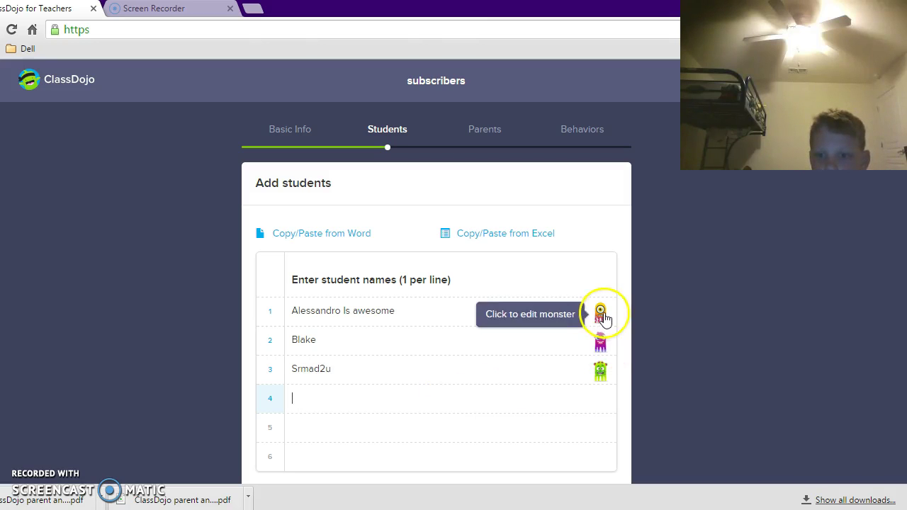
Add Blakes sister in row 4 and erase the stray letters in the name rows
left_click(387, 401)
type("blakes sister")
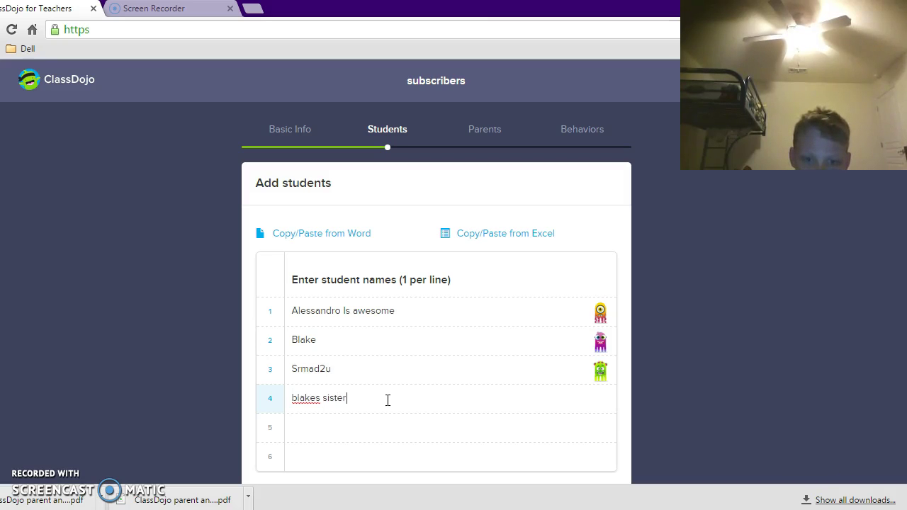
left_click(381, 424)
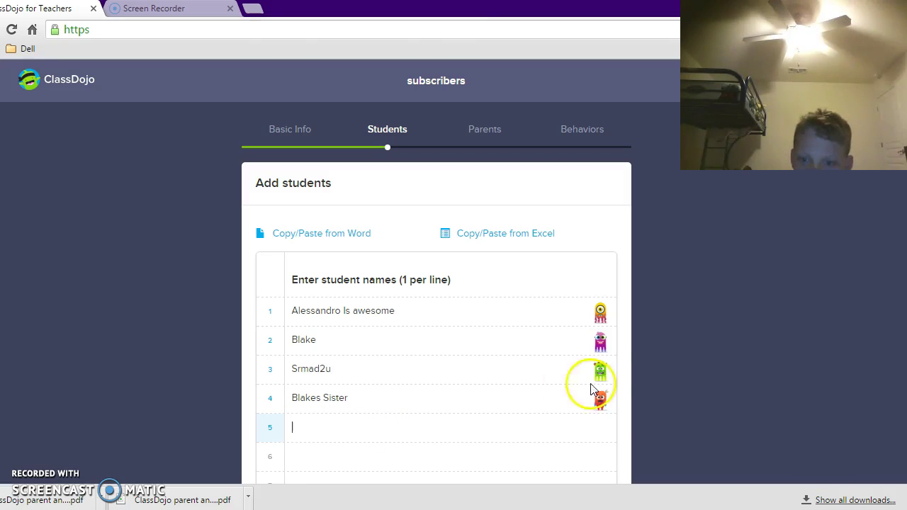
scroll(453, 283, "down", 1)
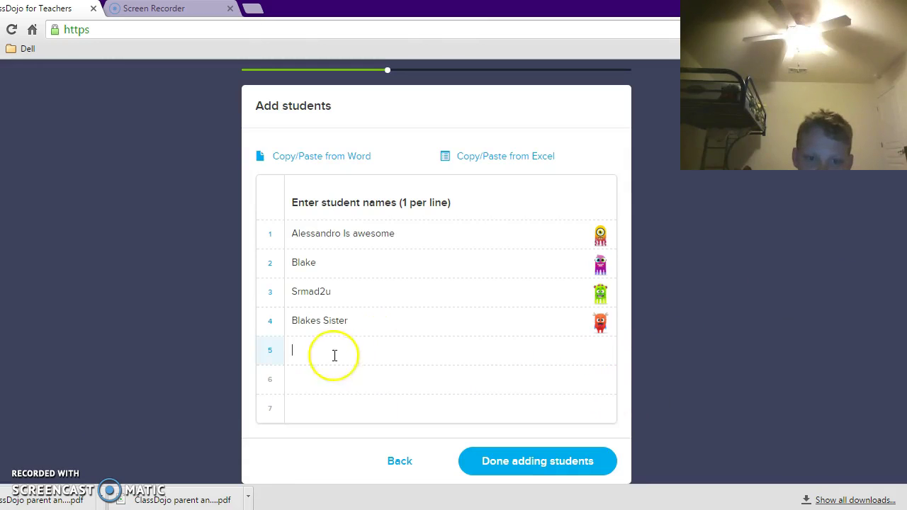
left_click(296, 352)
left_click(294, 350)
type("ia")
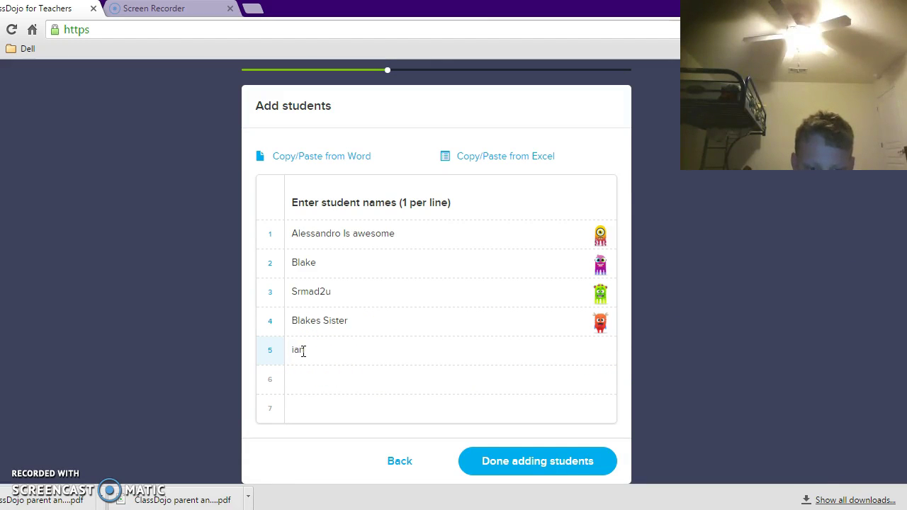
key("BackSpace")
key("BackSpace")
key("BackSpace")
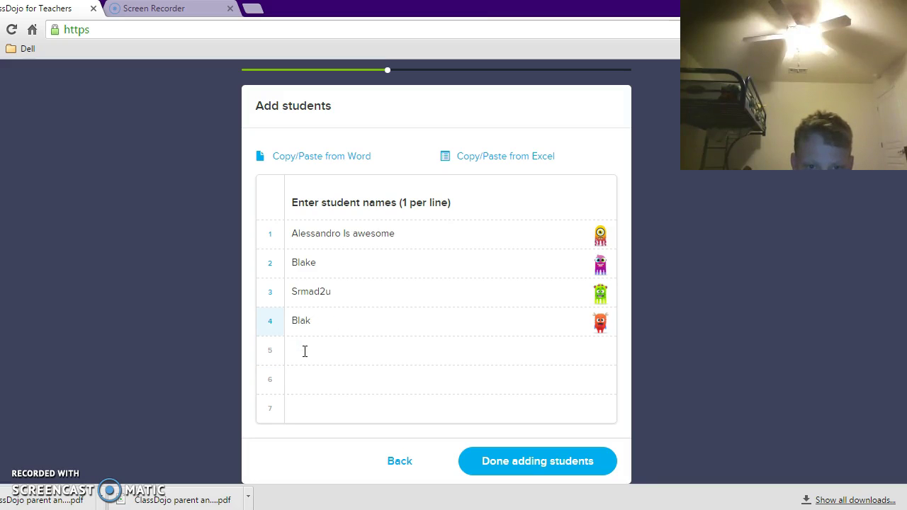
left_click(318, 337)
type("es sister")
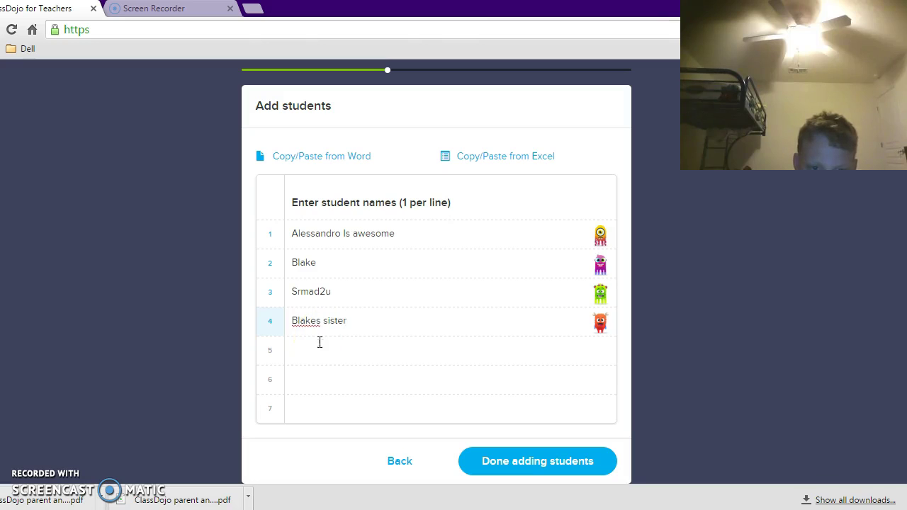
left_click(319, 343)
type("alex sekula")
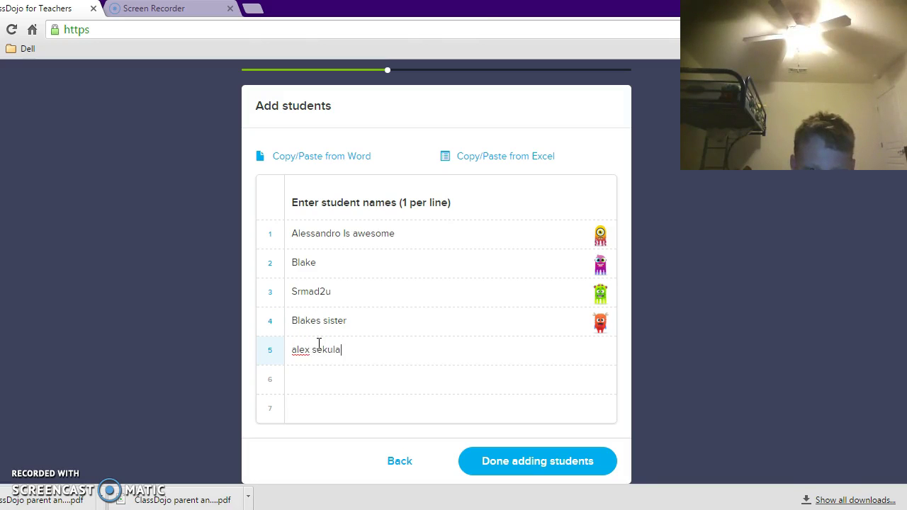
left_click(318, 371)
type("ibgfc")
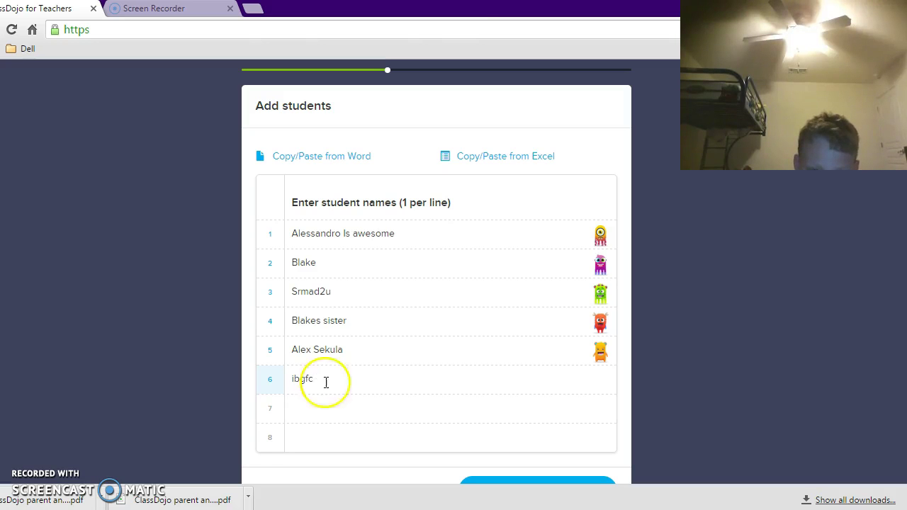
left_click(330, 415)
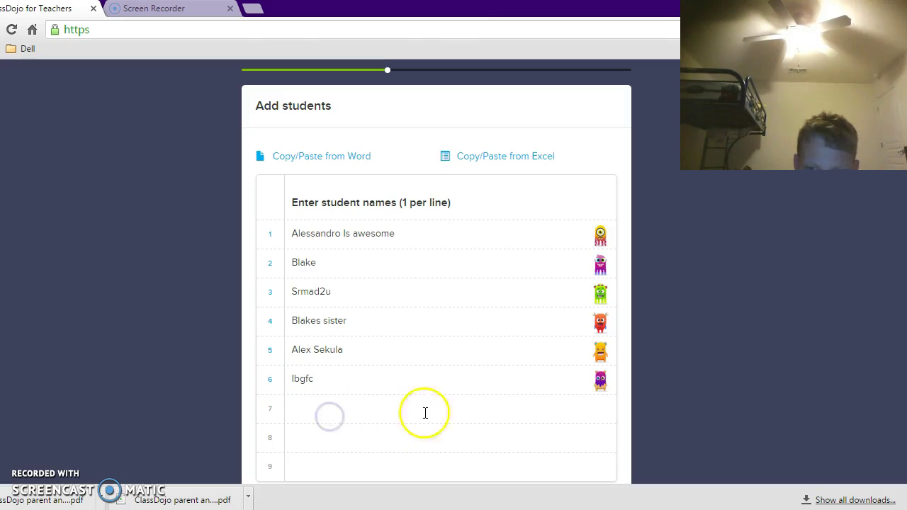
scroll(553, 425, "down", 3)
scroll(553, 425, "down", 1)
left_click(555, 449)
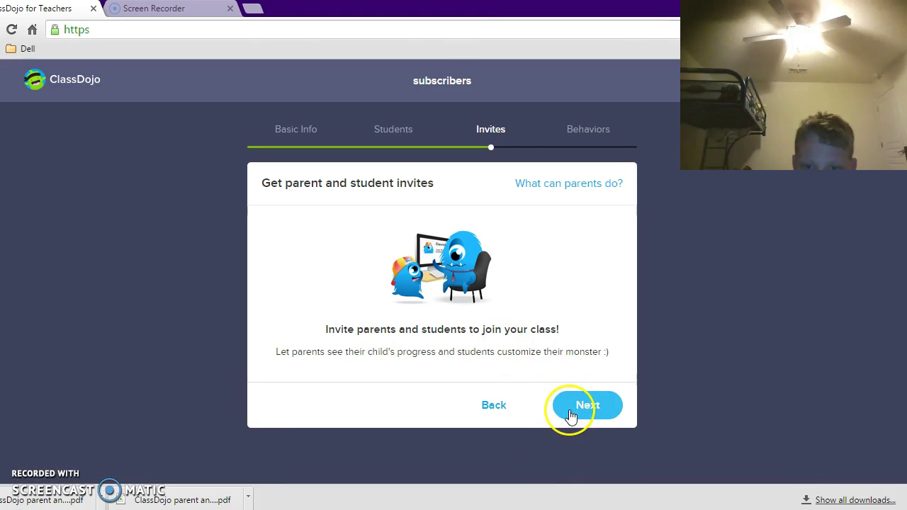
Prepare the printable parent invites
left_click(571, 417)
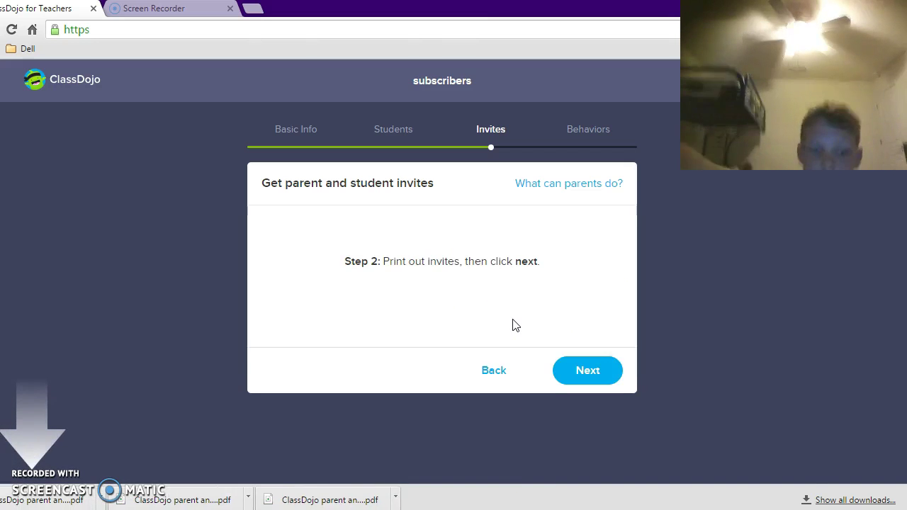
left_click(495, 369)
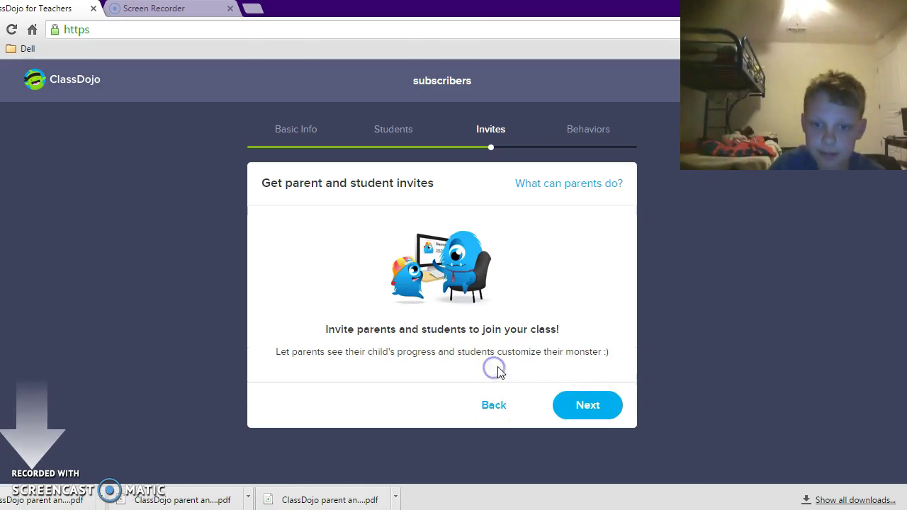
left_click(582, 404)
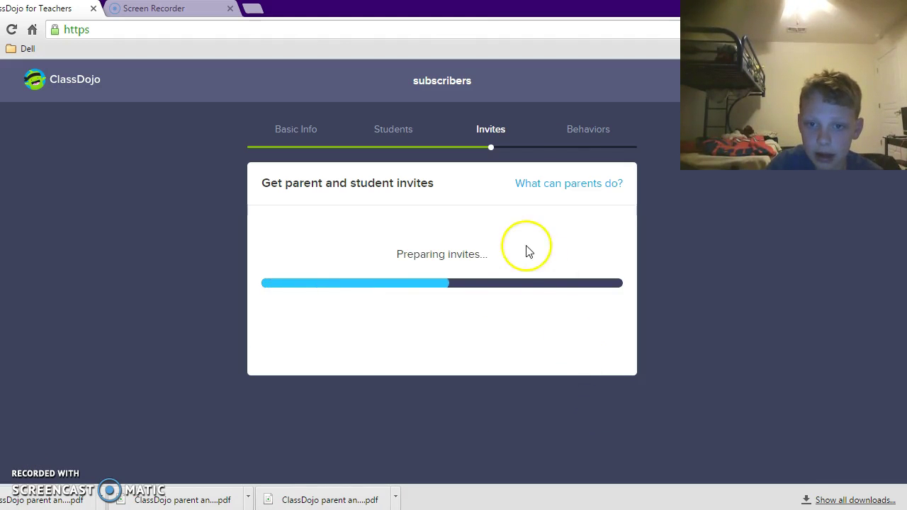
Browse and close the 'What can parents do?' overview, then reach the final invites step
left_click(560, 192)
left_click(617, 470)
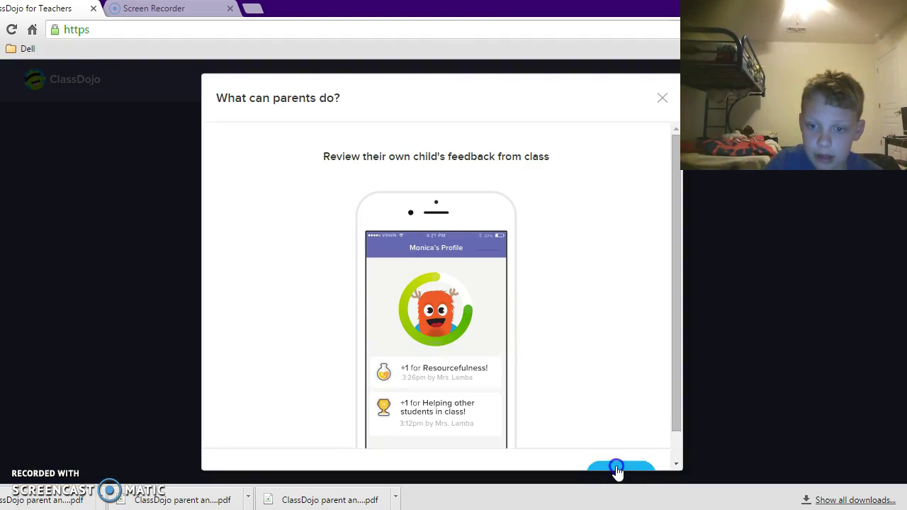
left_click(597, 462)
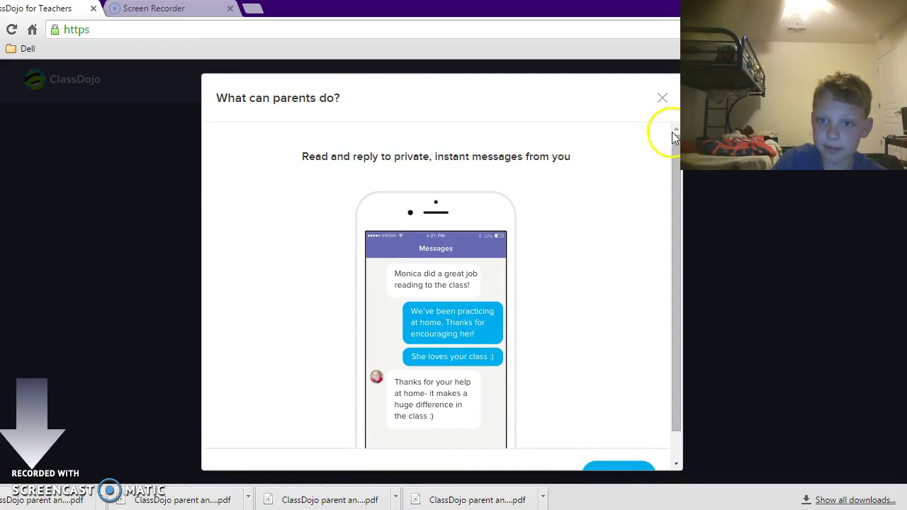
left_click(661, 99)
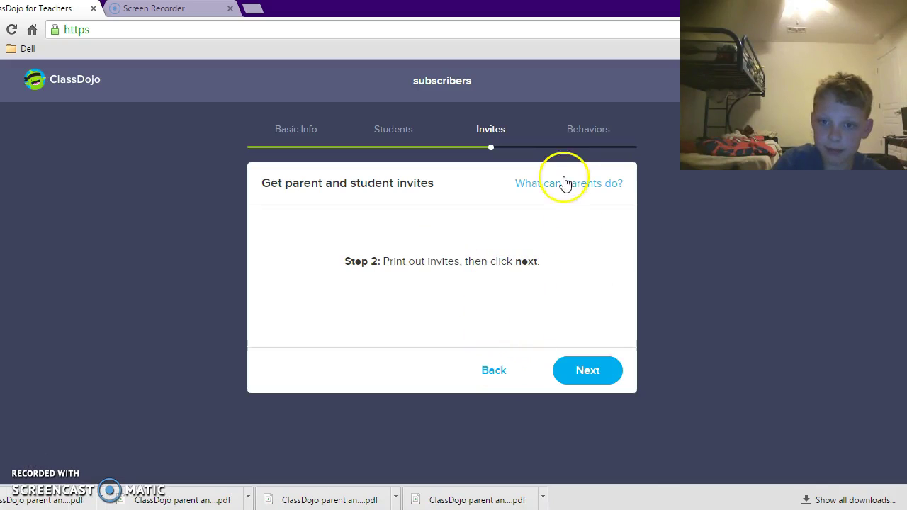
left_click(575, 132)
left_click(567, 371)
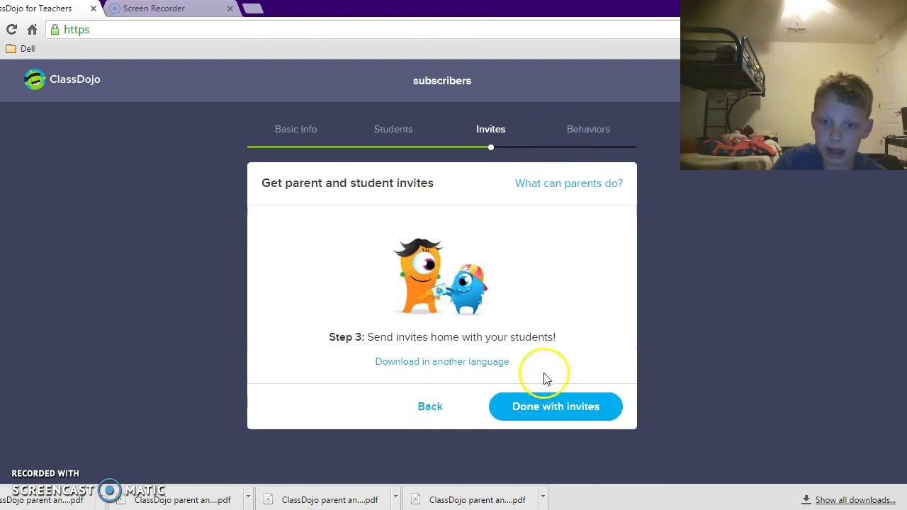
Finish invites and create a new behavior named subbing worth 5 points
left_click(507, 414)
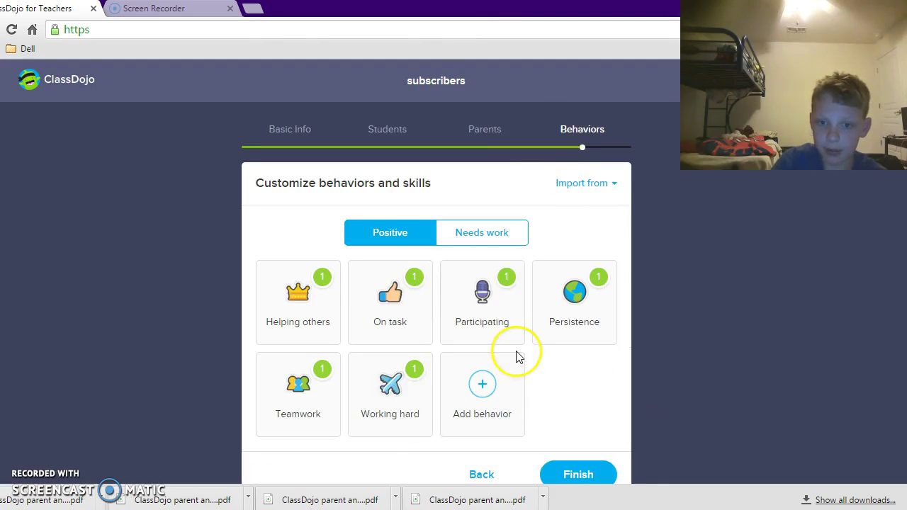
left_click(480, 372)
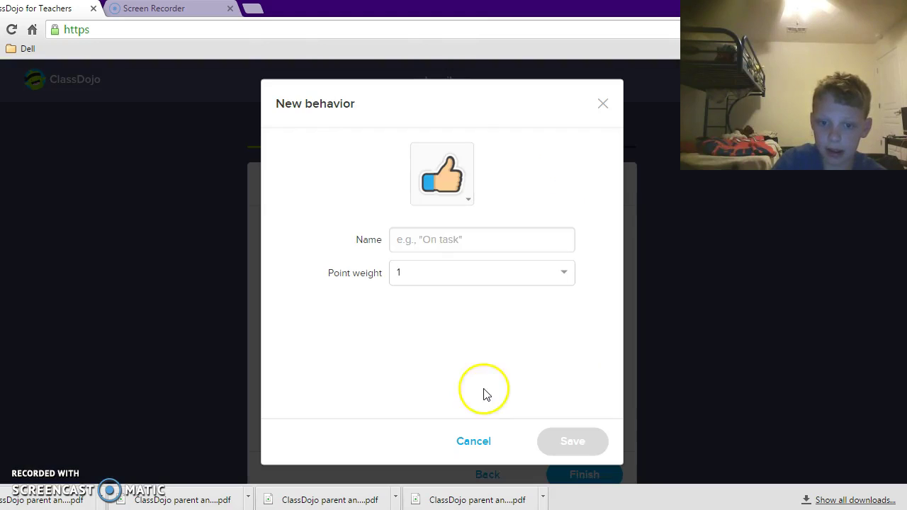
left_click(430, 240)
type("subbing")
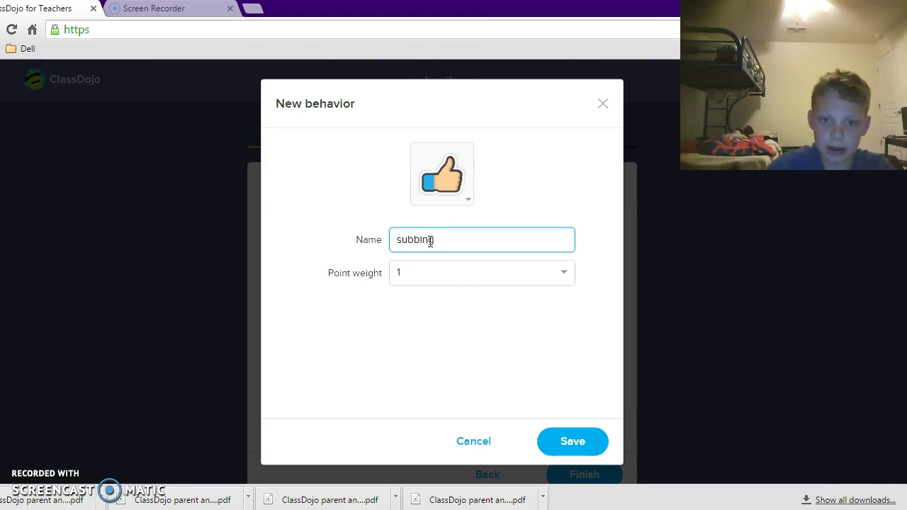
left_click(424, 272)
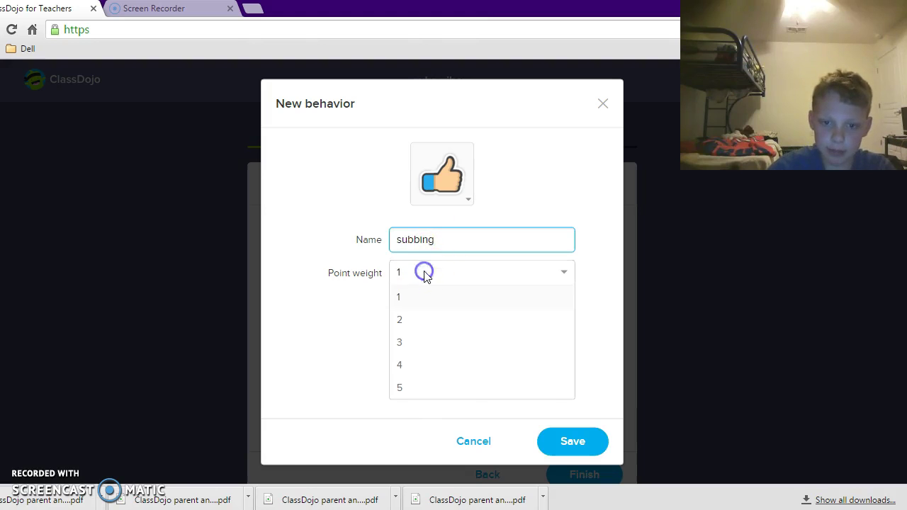
left_click(418, 388)
Give subbing a handshake icon, save it, and finish the class setup
left_click(439, 197)
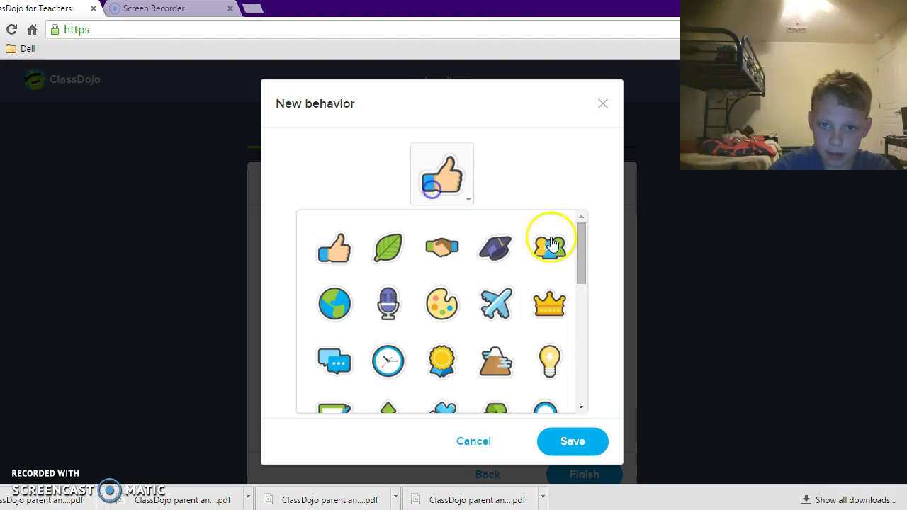
left_click(460, 242)
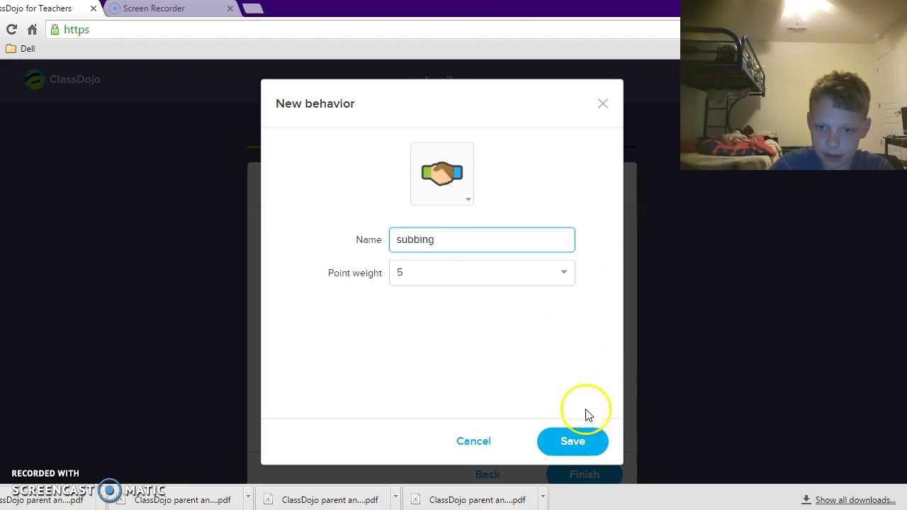
left_click(575, 440)
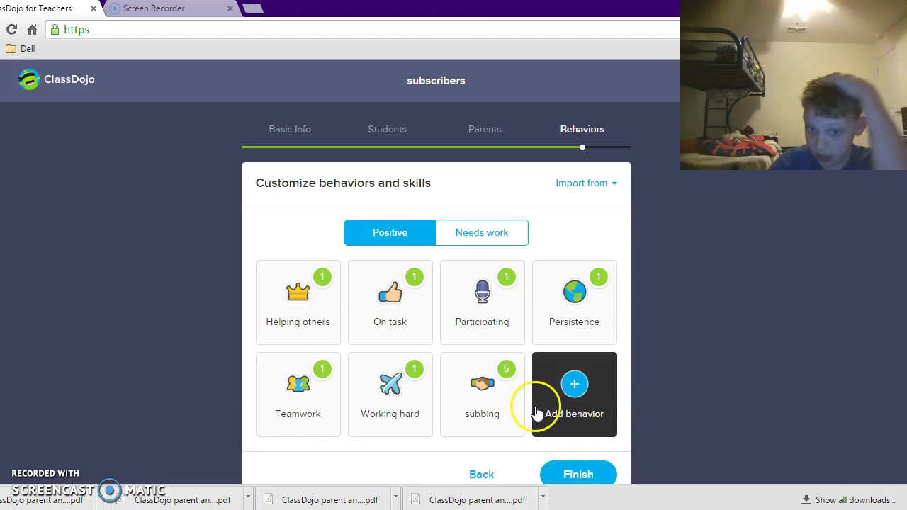
left_click(567, 469)
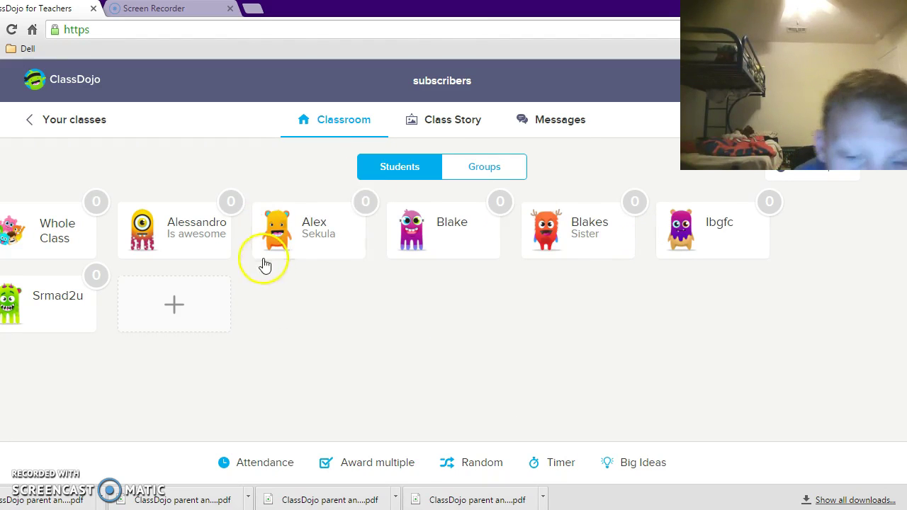
Use Award multiple to select all six student tiles and give them Working hard
left_click(334, 467)
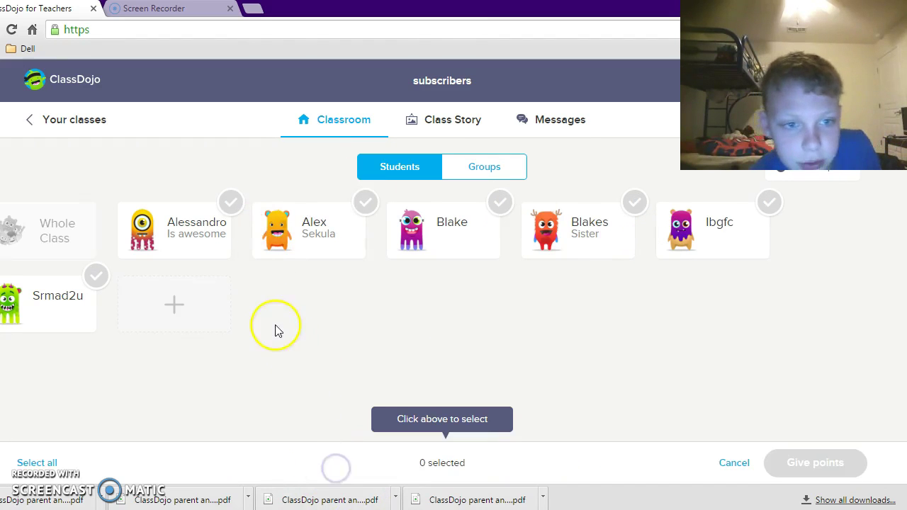
left_click(202, 237)
left_click(310, 233)
left_click(443, 234)
left_click(545, 251)
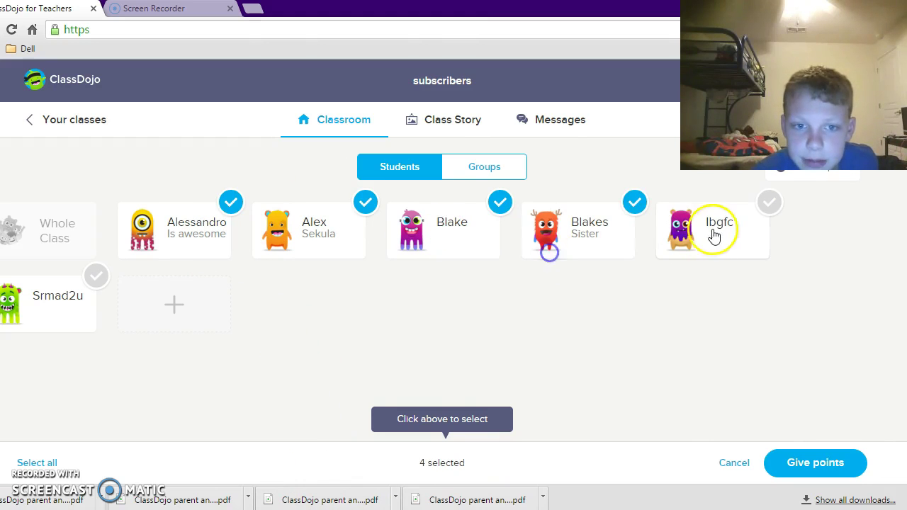
left_click(712, 228)
left_click(89, 323)
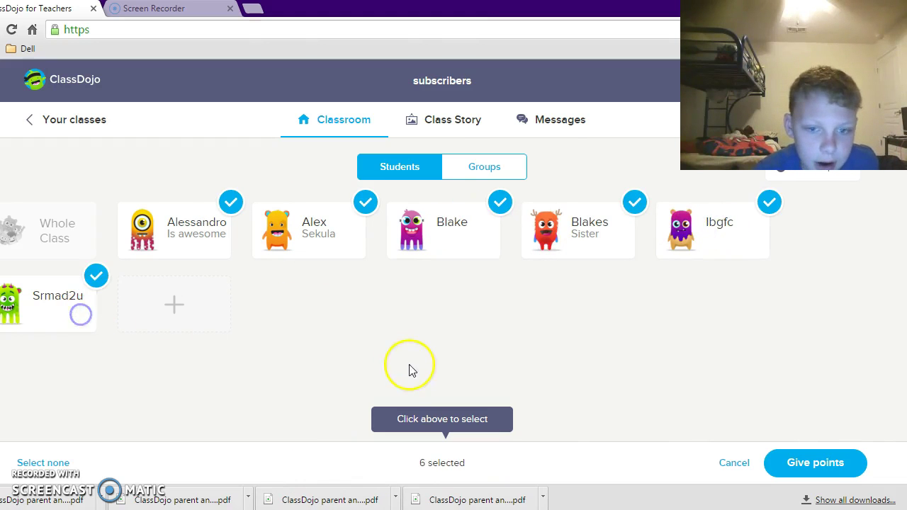
left_click(800, 464)
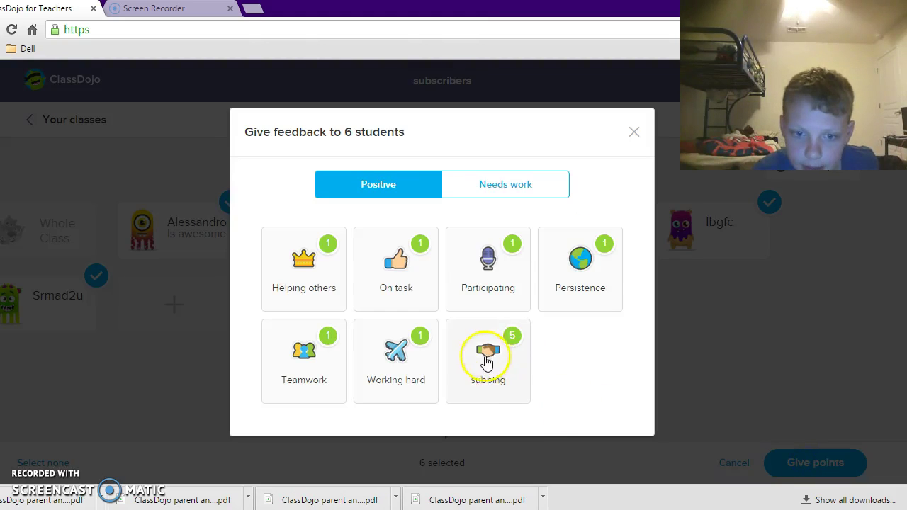
left_click(400, 358)
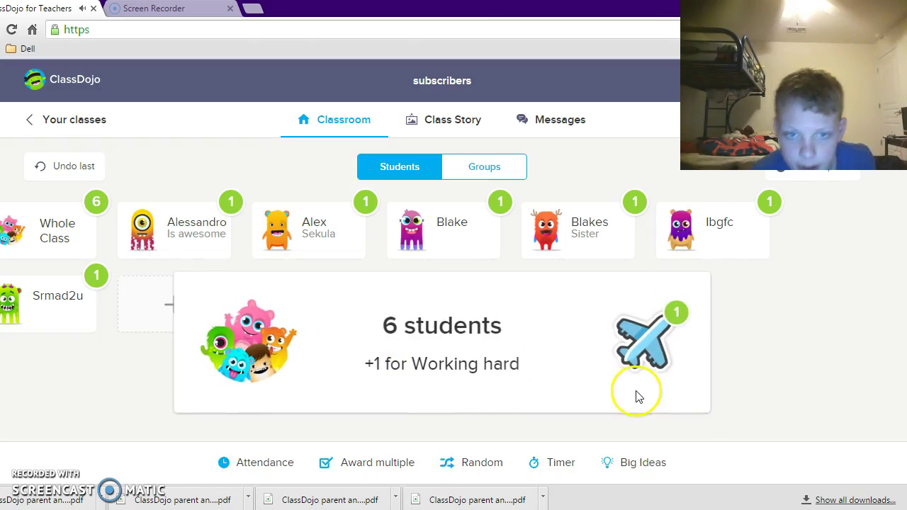